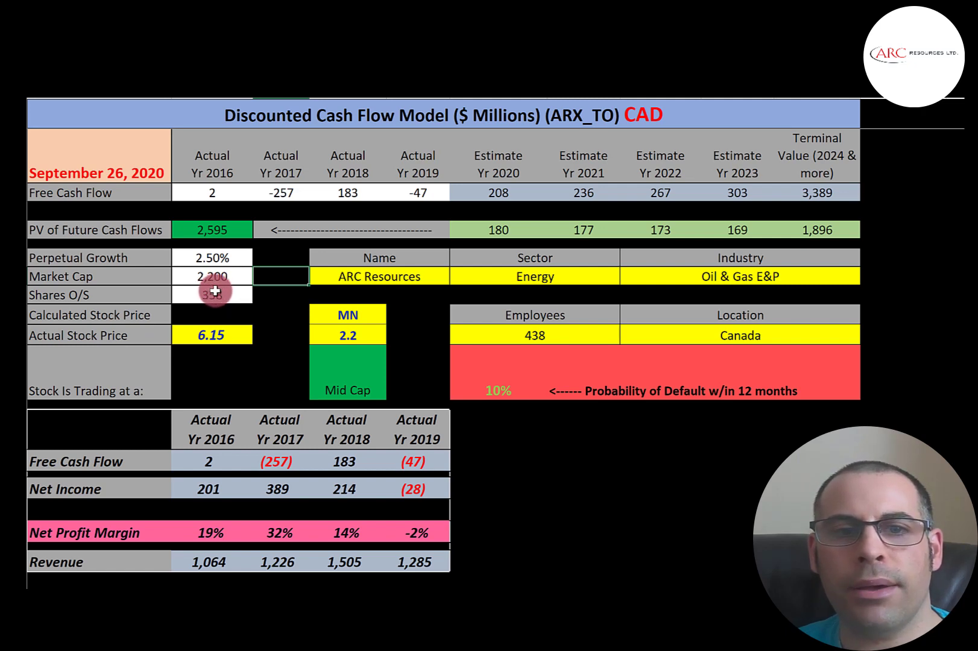
- Review ARC Resources' 2016–2019 cash flow, income and revenue figures and its debt, equity and WACC inputs
{"action": "scroll", "coordinate": [264, 280], "scroll_direction": "down", "scroll_amount": 1}
{"action": "scroll", "coordinate": [264, 281], "scroll_direction": "down", "scroll_amount": 2}
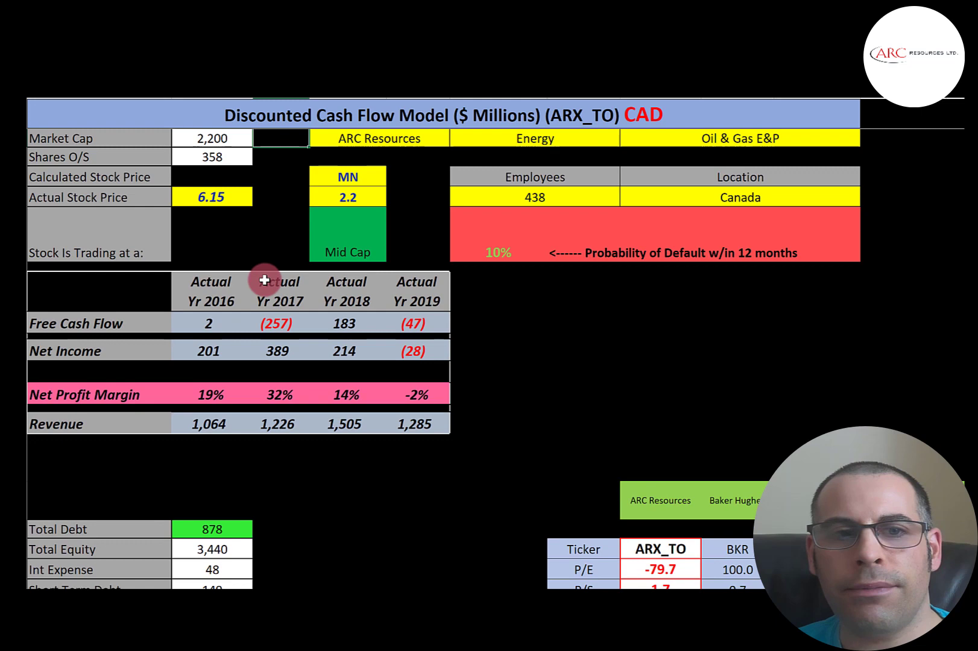
{"action": "scroll", "coordinate": [264, 277], "scroll_direction": "down", "scroll_amount": 1}
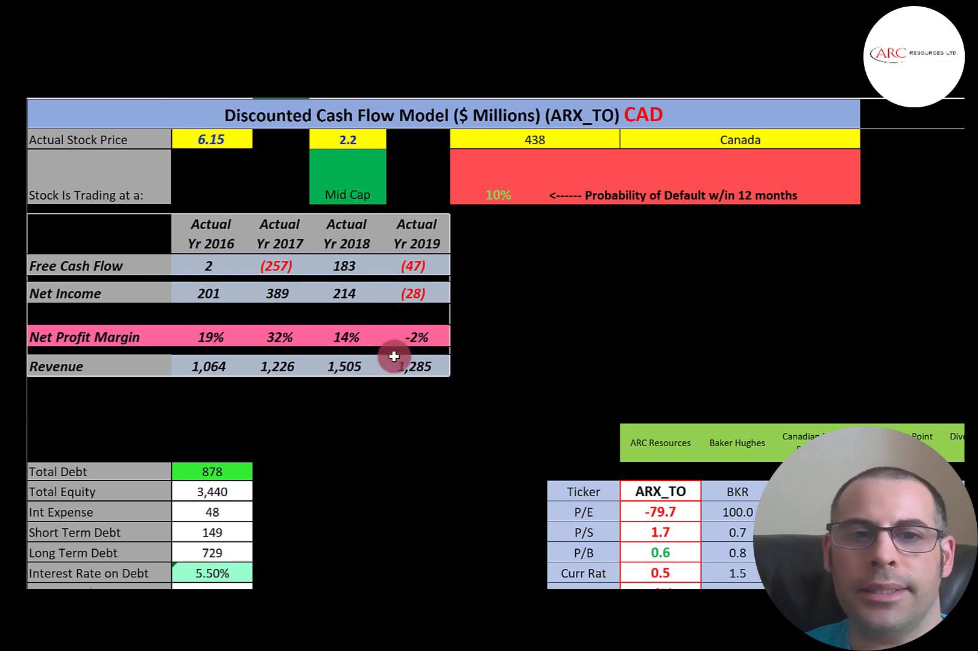
{"action": "scroll", "coordinate": [338, 280], "scroll_direction": "down", "scroll_amount": 4}
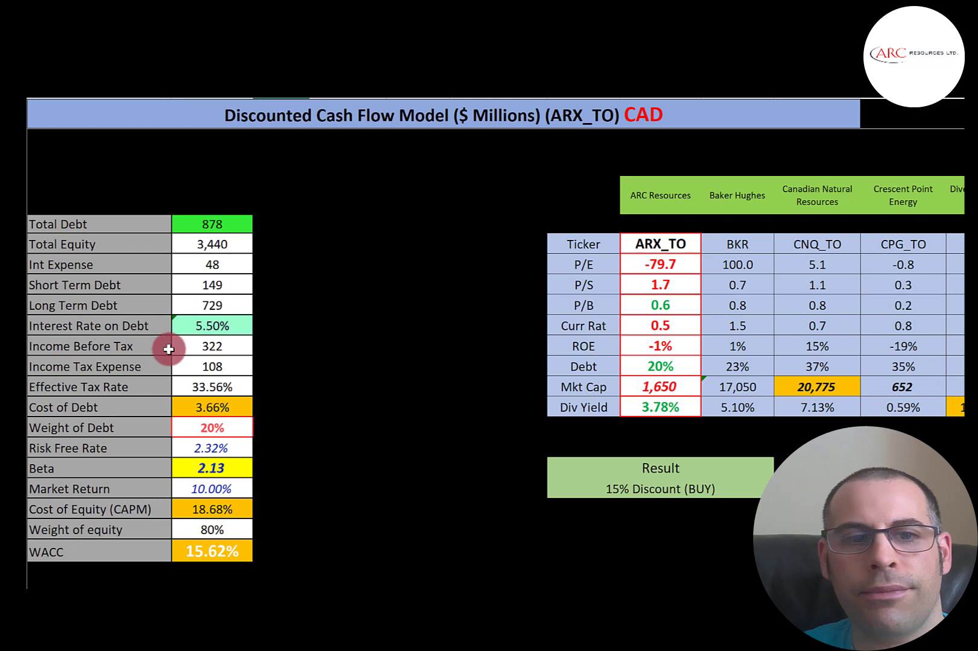
{"action": "scroll", "coordinate": [208, 250], "scroll_direction": "down", "scroll_amount": 3}
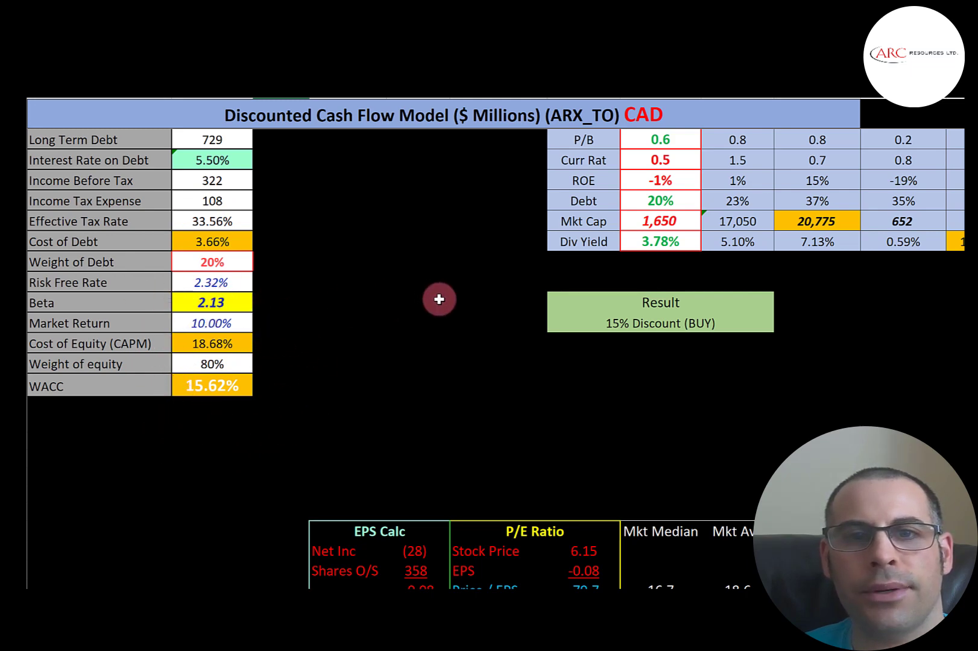
- Paste ARC Resources' calculated stock price of 7.25 and 15% Discount (BUY) rating, and check the fair value on Simply Wall St
{"action": "scroll", "coordinate": [439, 295], "scroll_direction": "up", "scroll_amount": 5}
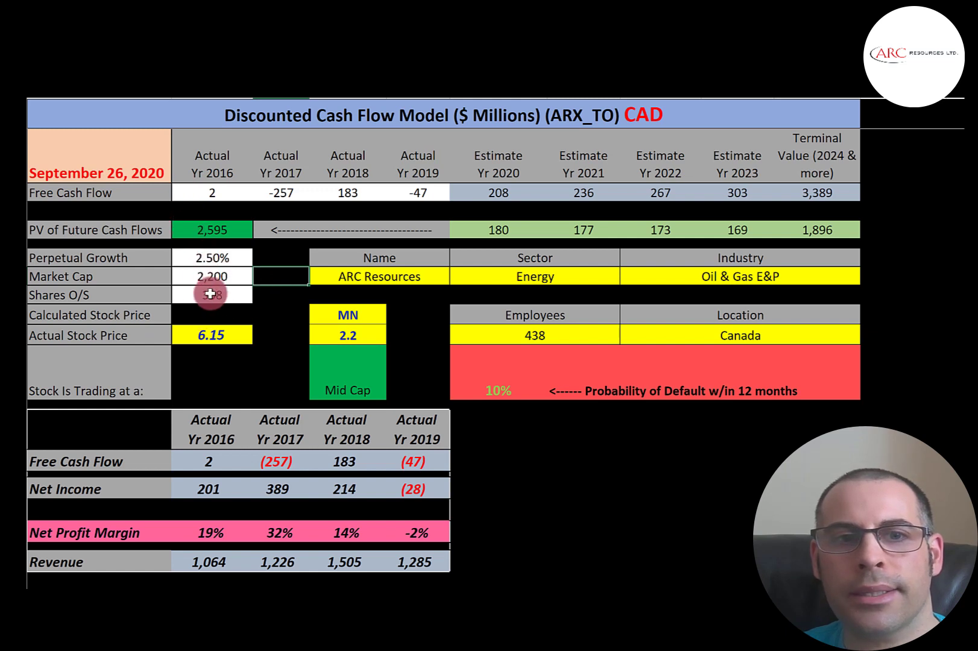
{"action": "key", "text": "ctrl+v"}
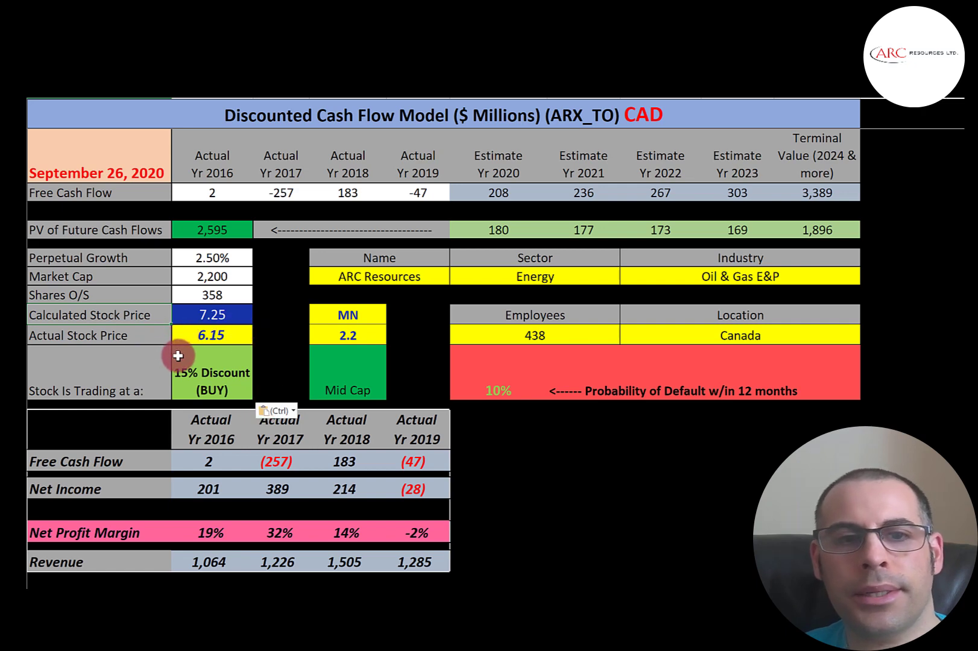
{"action": "key", "text": "alt+Tab"}
{"action": "key", "text": "Tab"}
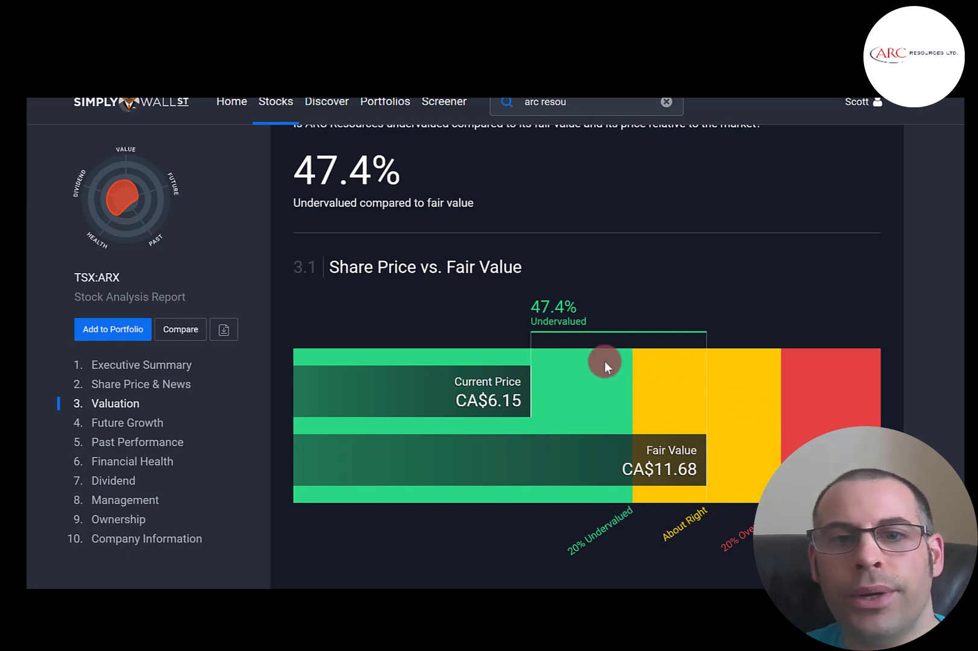
{"action": "key", "text": "alt+Tab"}
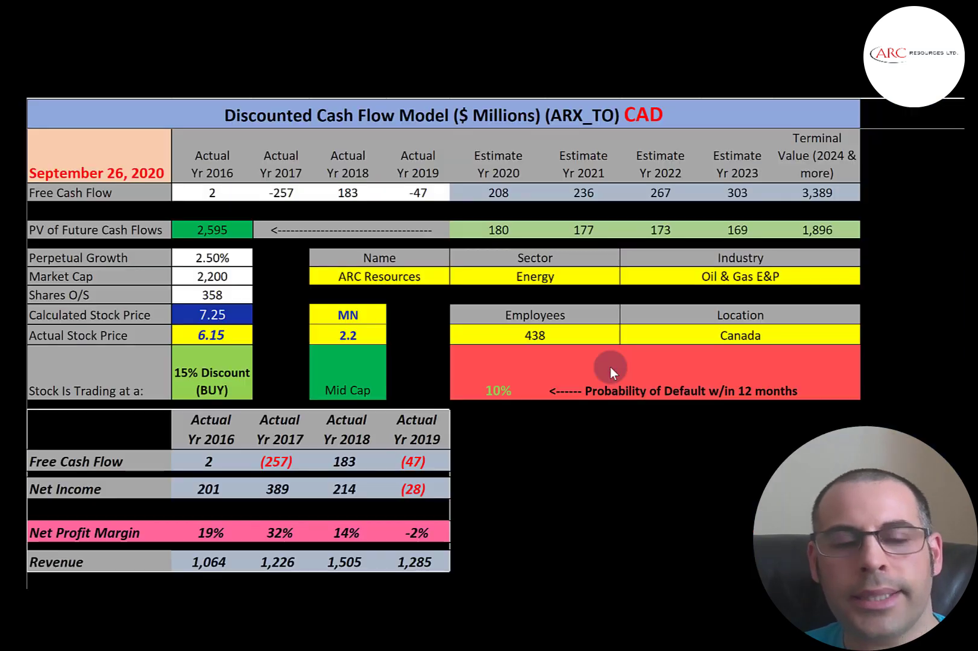
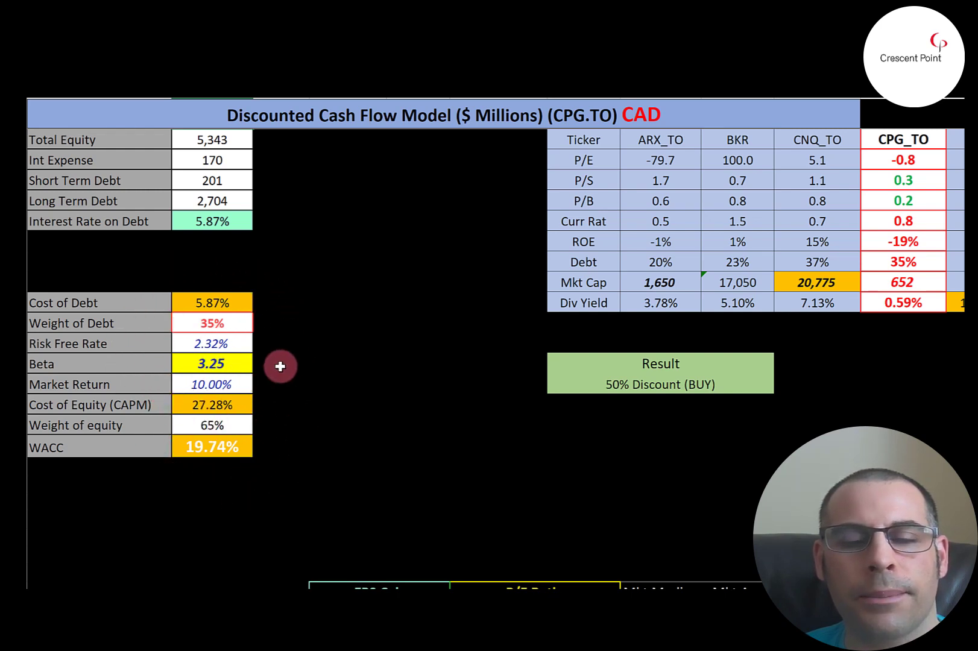
- Paste Crescent Point's calculated stock price of 3.28 and 50% Discount (BUY) rating, and check the fair value on Simply Wall St
{"action": "scroll", "coordinate": [437, 350], "scroll_direction": "up", "scroll_amount": 10}
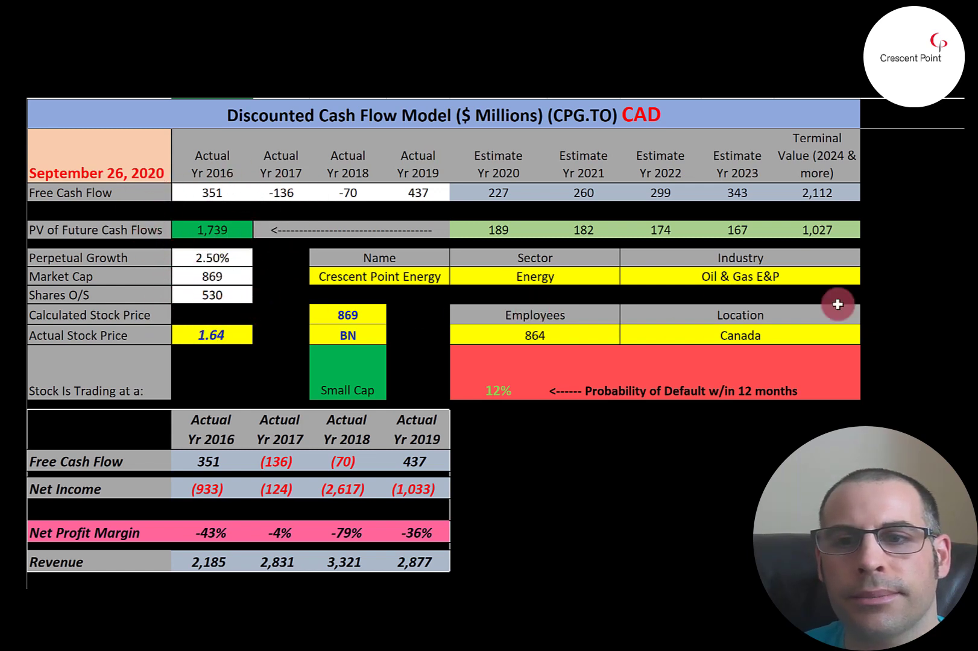
{"action": "key", "text": "ctrl+v"}
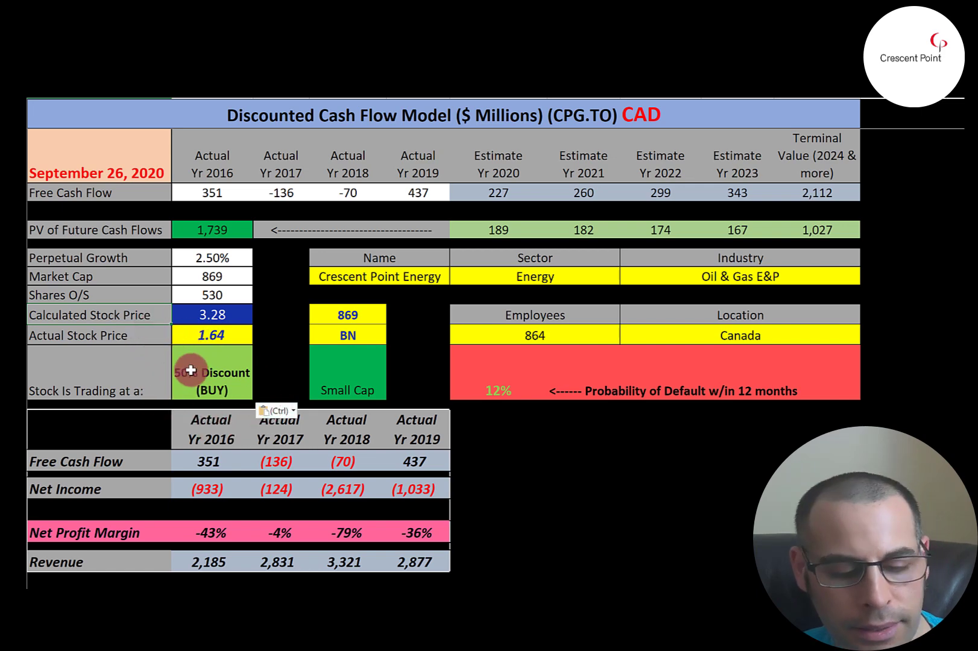
{"action": "key", "text": "alt+Tab"}
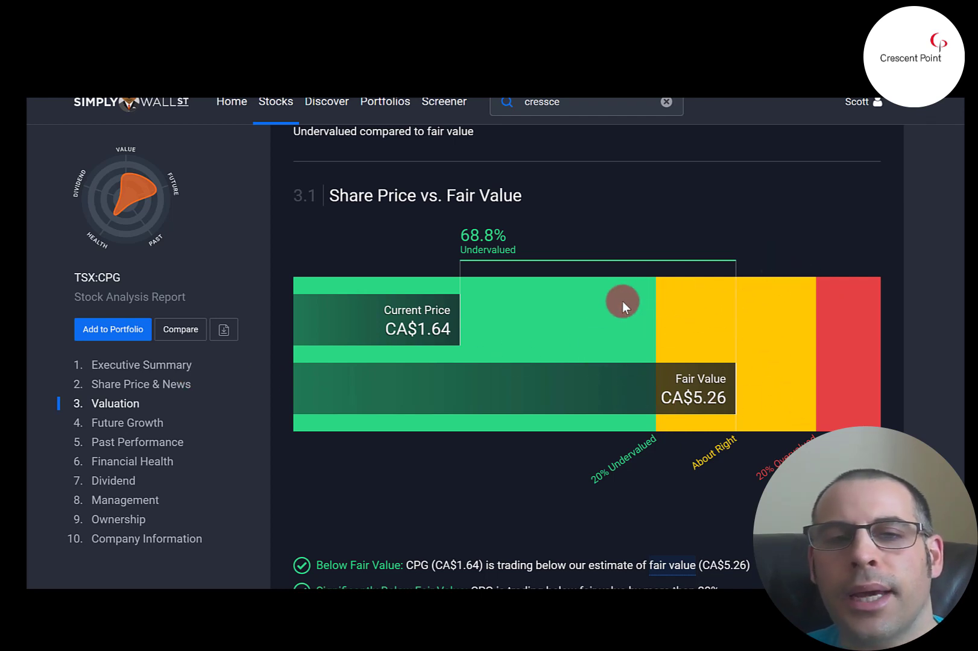
{"action": "key", "text": "alt+Tab"}
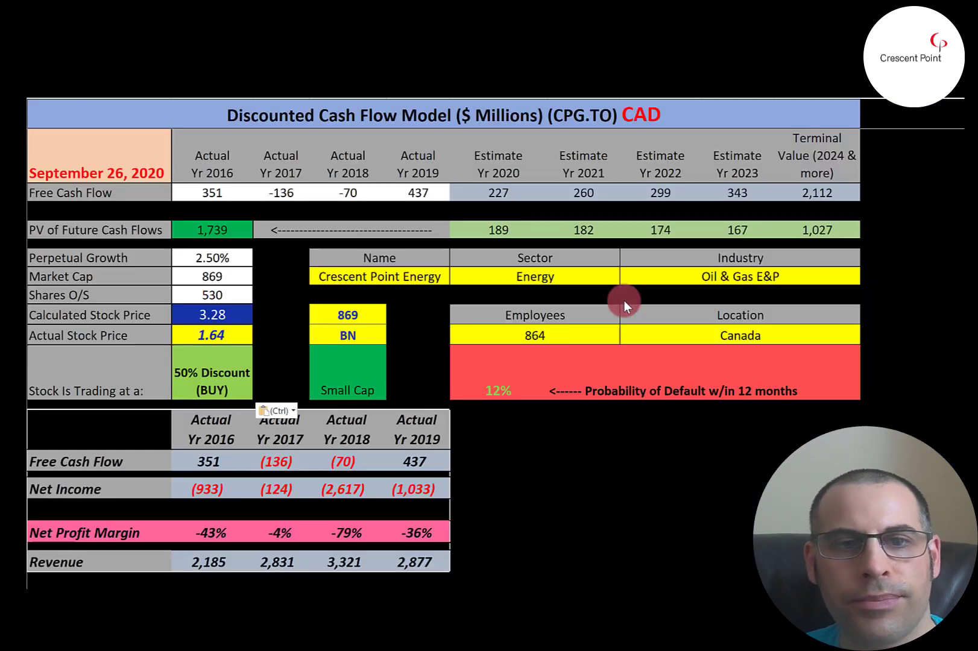
- Paste the Crescent Point share price history chart over the discounted cash flow model
{"action": "key", "text": "ctrl+v"}
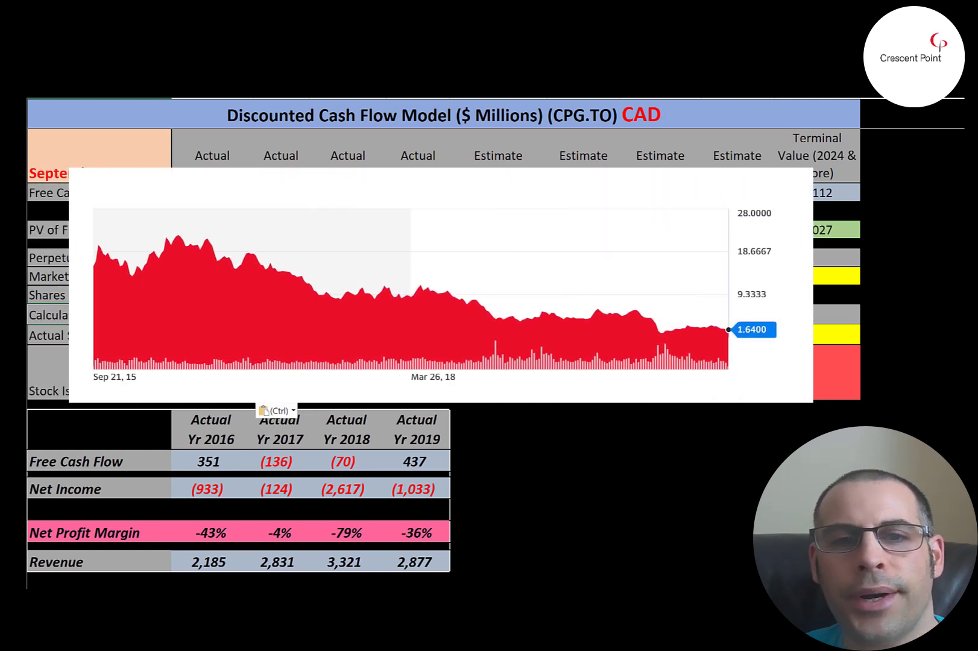
{"action": "key", "text": "Escape"}
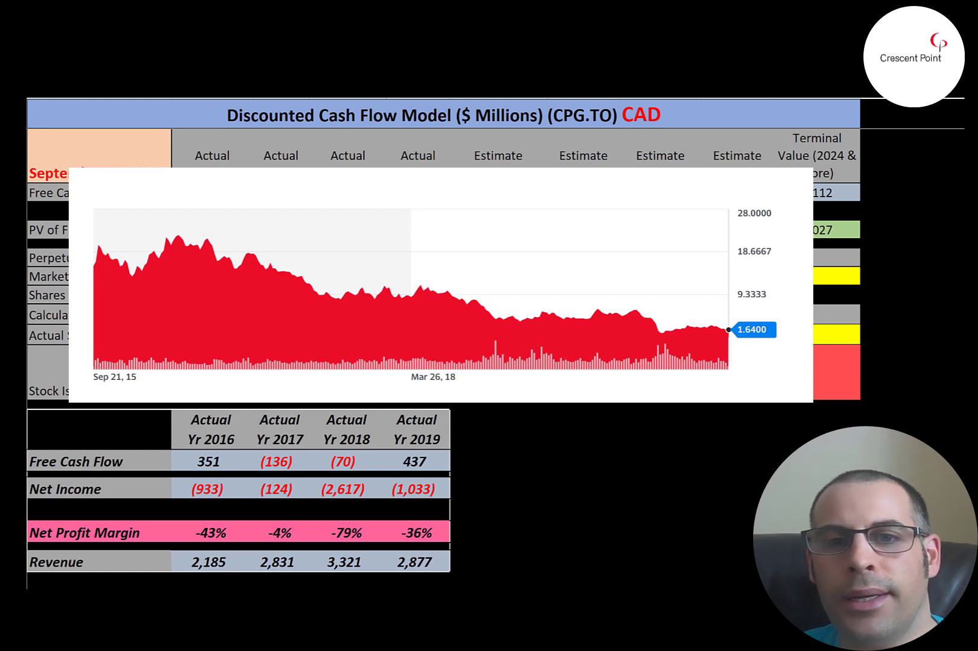
- Examine Crescent Point's P/E, P/S, P/B, interest coverage, return on equity and current ratios, and its column in the peer comparison table
{"action": "scroll", "coordinate": [532, 326], "scroll_direction": "down", "scroll_amount": 15}
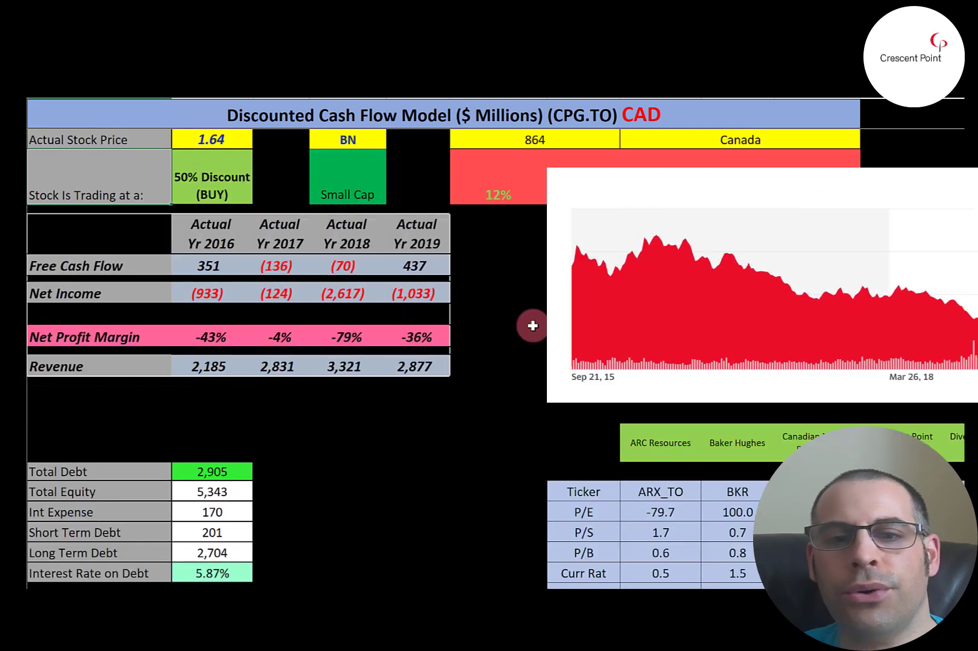
{"action": "scroll", "coordinate": [533, 327], "scroll_direction": "down", "scroll_amount": 1}
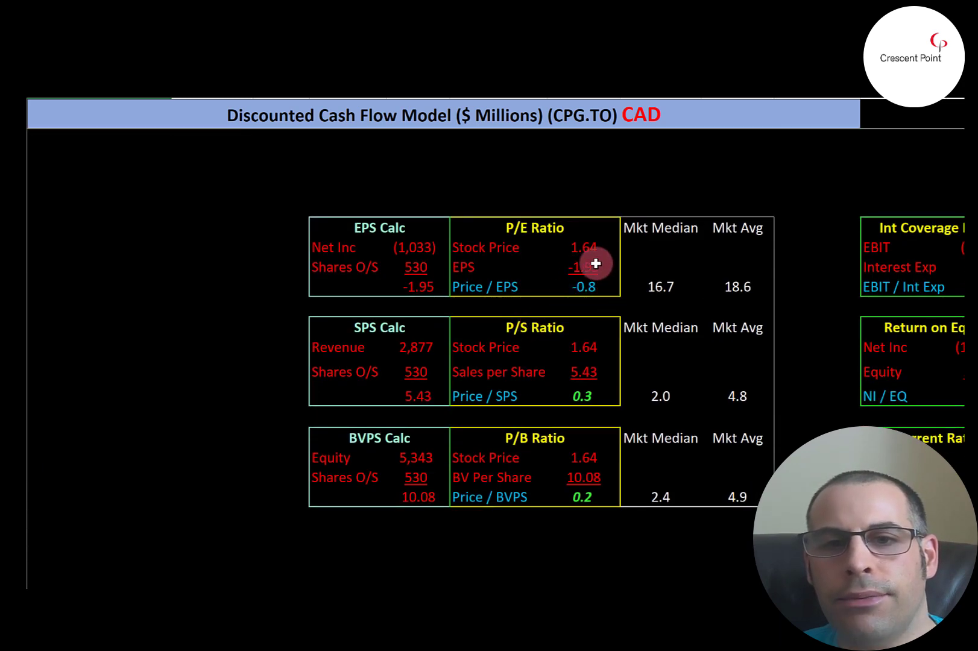
{"action": "scroll", "coordinate": [622, 353], "scroll_direction": "down", "scroll_amount": 2}
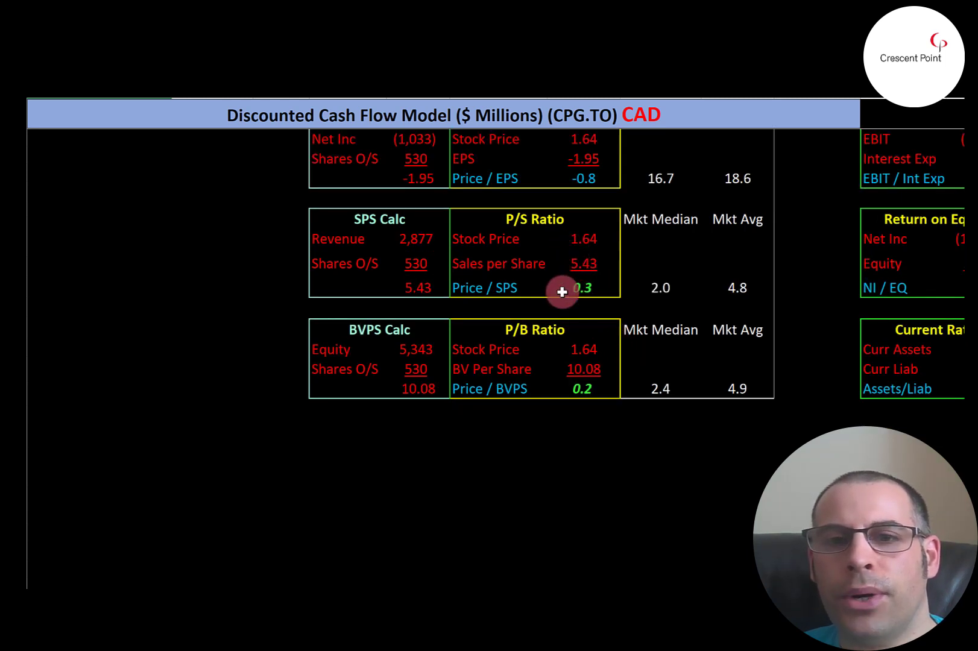
{"action": "scroll", "coordinate": [579, 281], "scroll_direction": "down", "scroll_amount": 1}
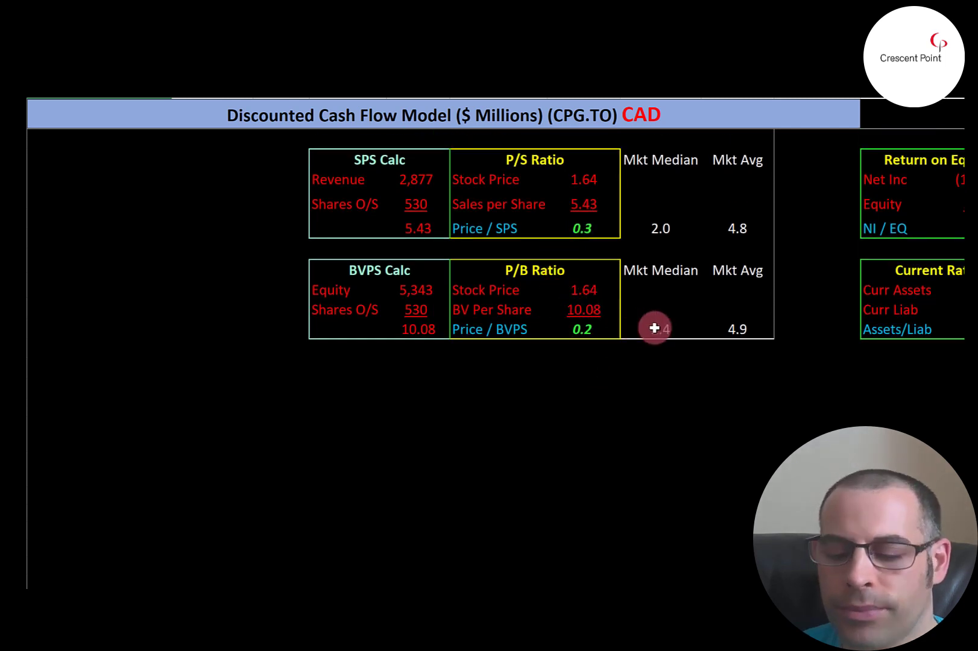
{"action": "scroll", "coordinate": [655, 328], "scroll_direction": "up", "scroll_amount": 2}
{"action": "scroll", "coordinate": [599, 210], "scroll_direction": "right", "scroll_amount": 6}
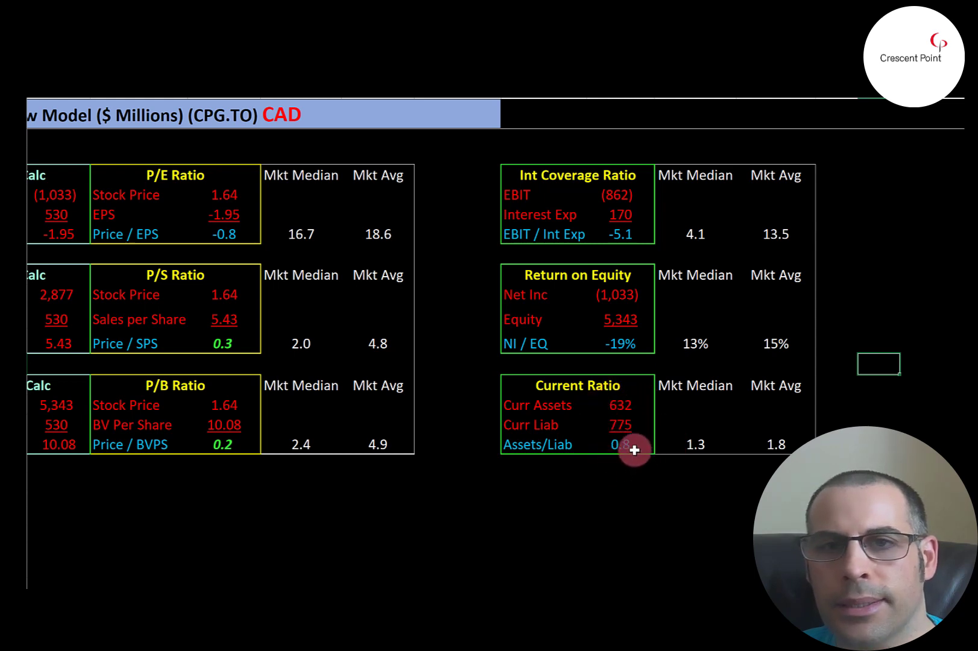
{"action": "key", "text": "ctrl+Page_Down"}
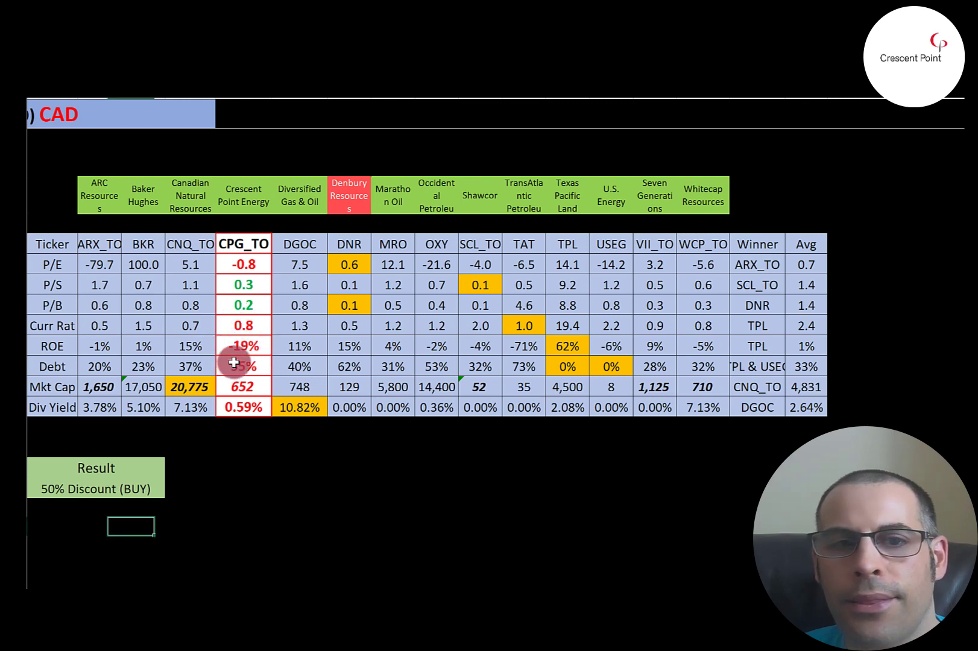
{"action": "left_click", "coordinate": [237, 387]}
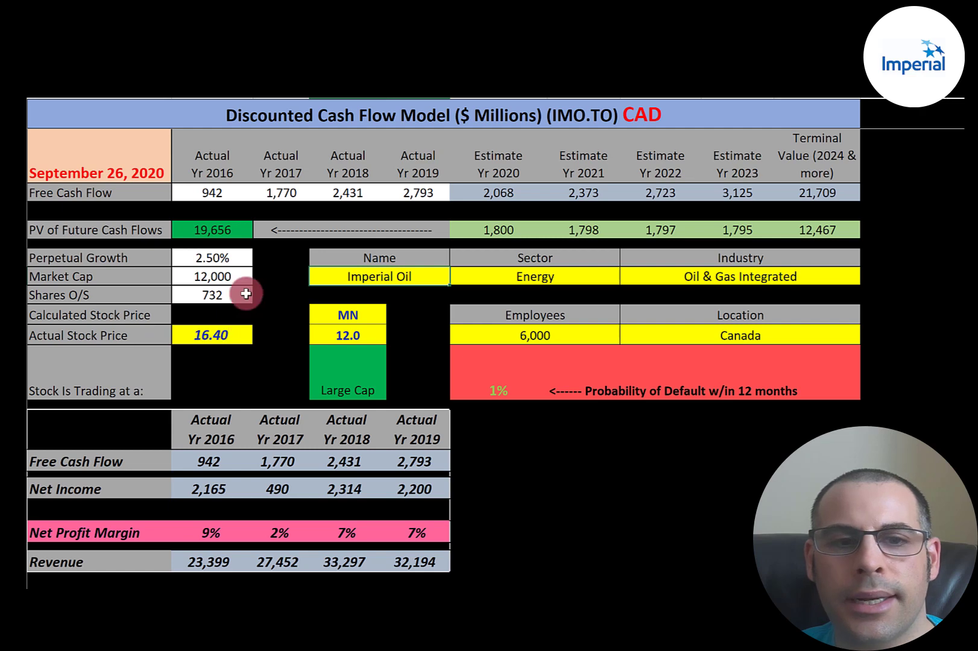
- Examine Imperial Oil's yearly free cash flow, net income and revenue for 2016 to 2019
{"action": "scroll", "coordinate": [286, 299], "scroll_direction": "down", "scroll_amount": 3}
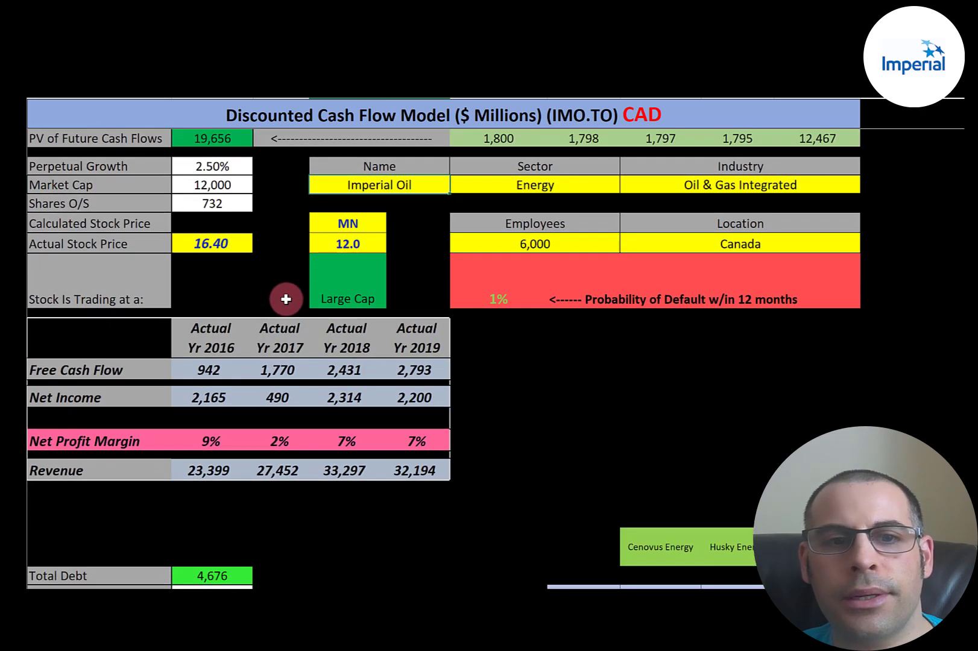
{"action": "left_click", "coordinate": [223, 324]}
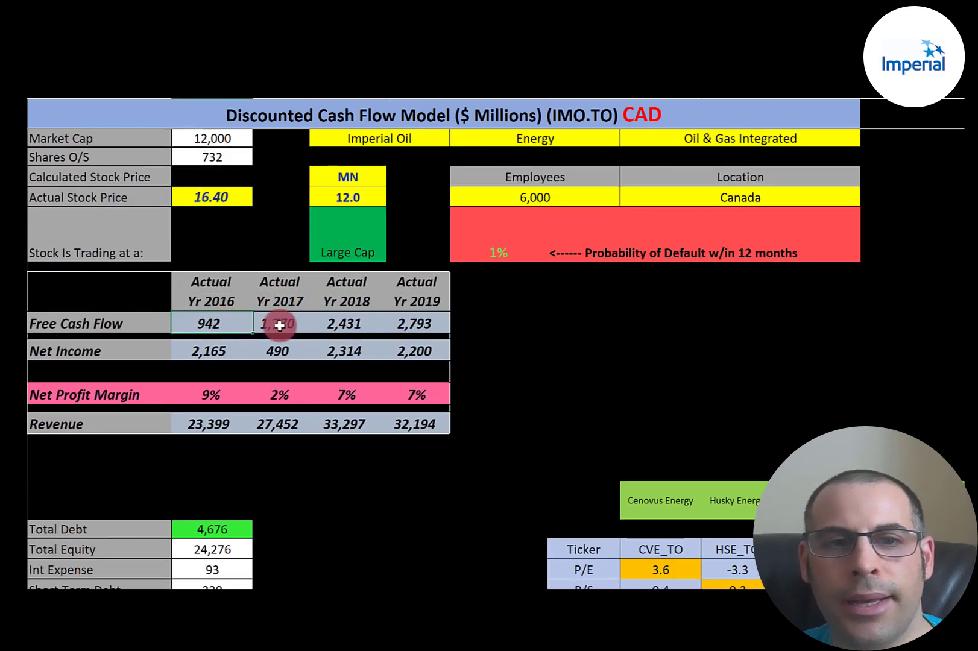
{"action": "left_click", "coordinate": [279, 324]}
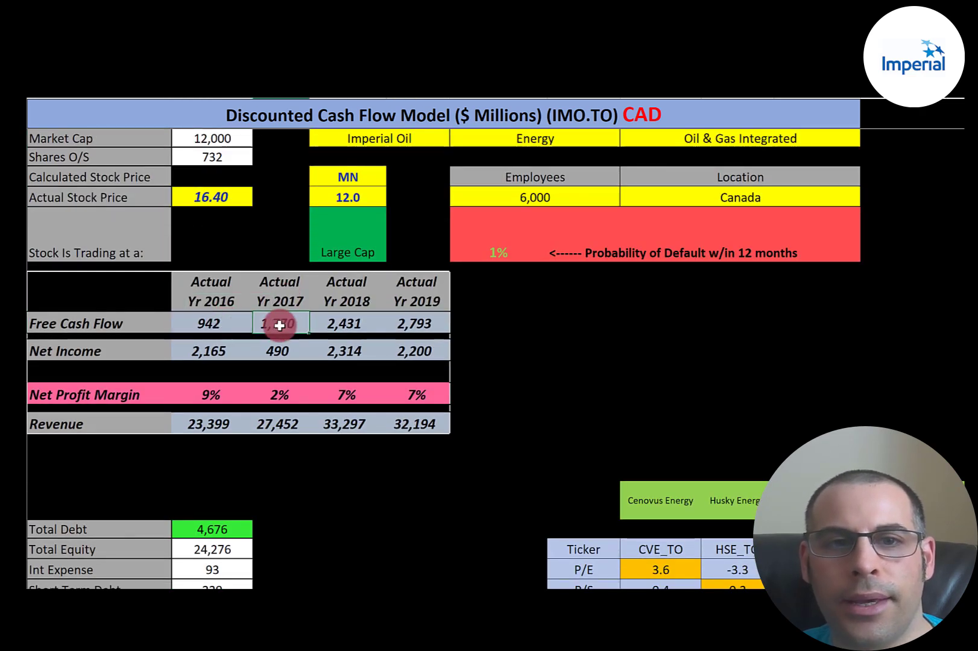
{"action": "left_click", "coordinate": [415, 324]}
{"action": "left_click", "coordinate": [216, 324]}
{"action": "left_click", "coordinate": [286, 325]}
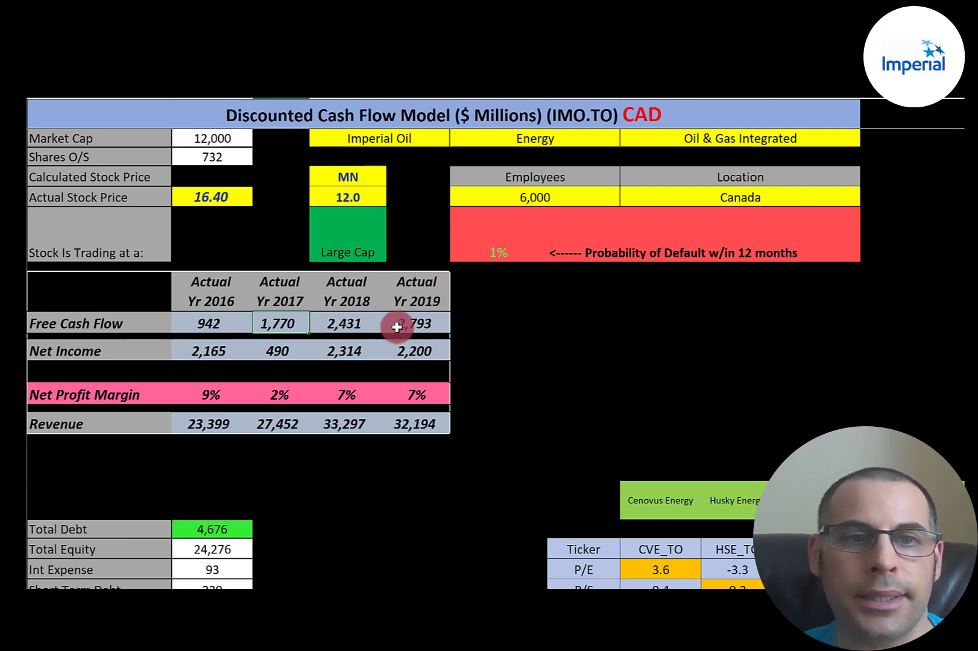
{"action": "left_click", "coordinate": [279, 349]}
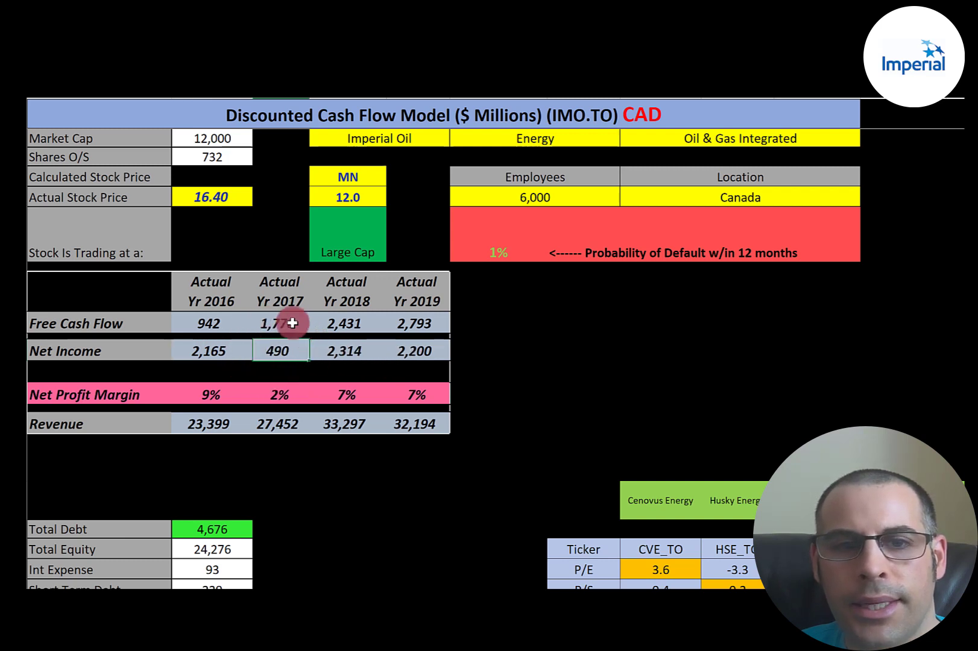
{"action": "key", "text": "Right"}
{"action": "key", "text": "Right"}
{"action": "key", "text": "Down"}
{"action": "key", "text": "Down"}
{"action": "key", "text": "Down"}
{"action": "key", "text": "Down"}
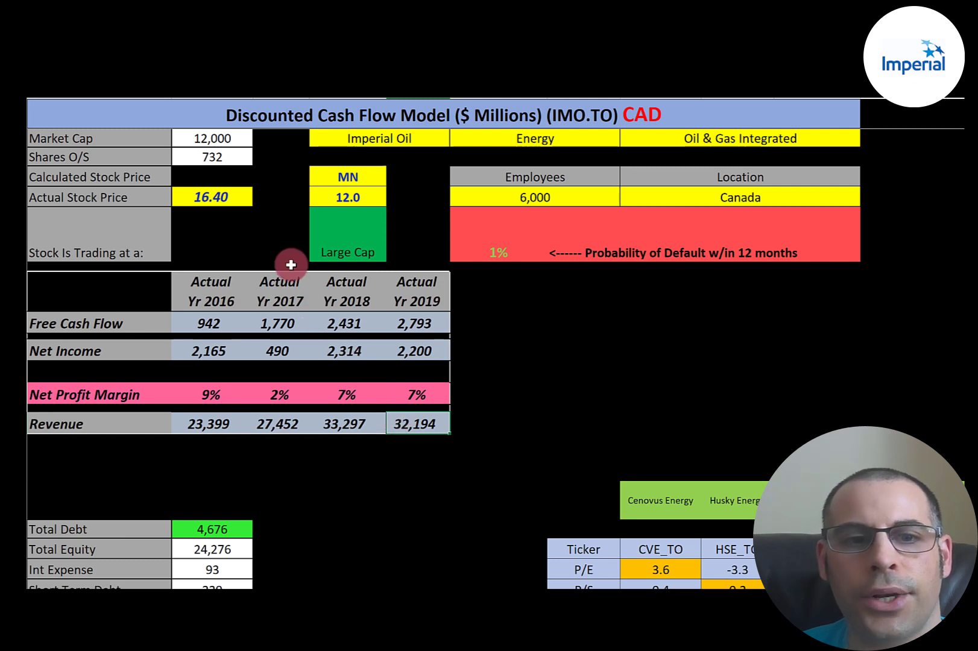
- Review Imperial Oil's interest rate on debt, tax rate, cost of equity and WACC inputs
{"action": "scroll", "coordinate": [292, 282], "scroll_direction": "down", "scroll_amount": 5}
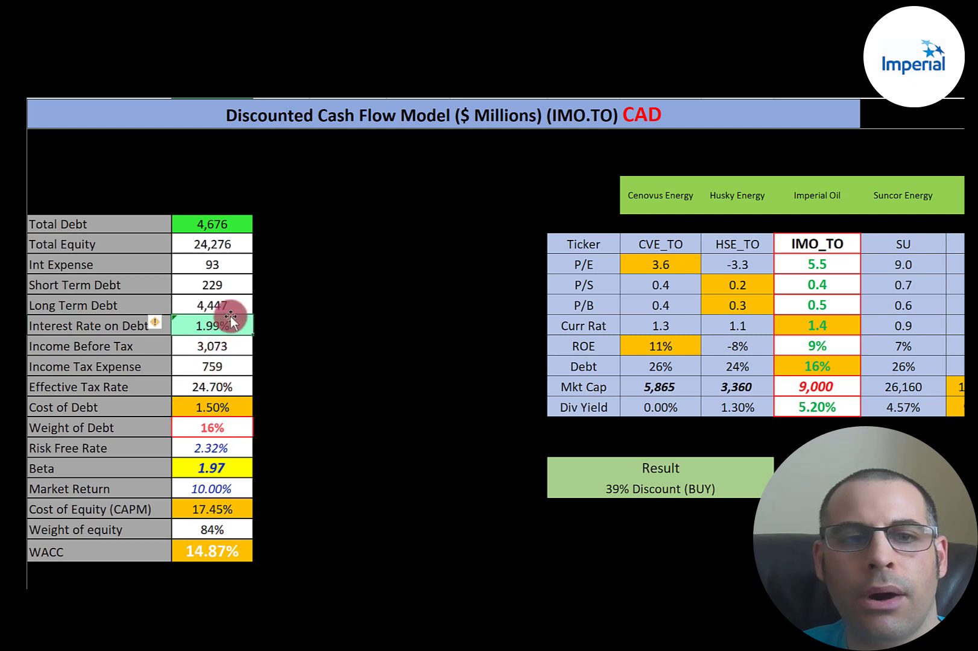
{"action": "scroll", "coordinate": [230, 316], "scroll_direction": "down", "scroll_amount": 2}
{"action": "scroll", "coordinate": [230, 316], "scroll_direction": "down", "scroll_amount": 1}
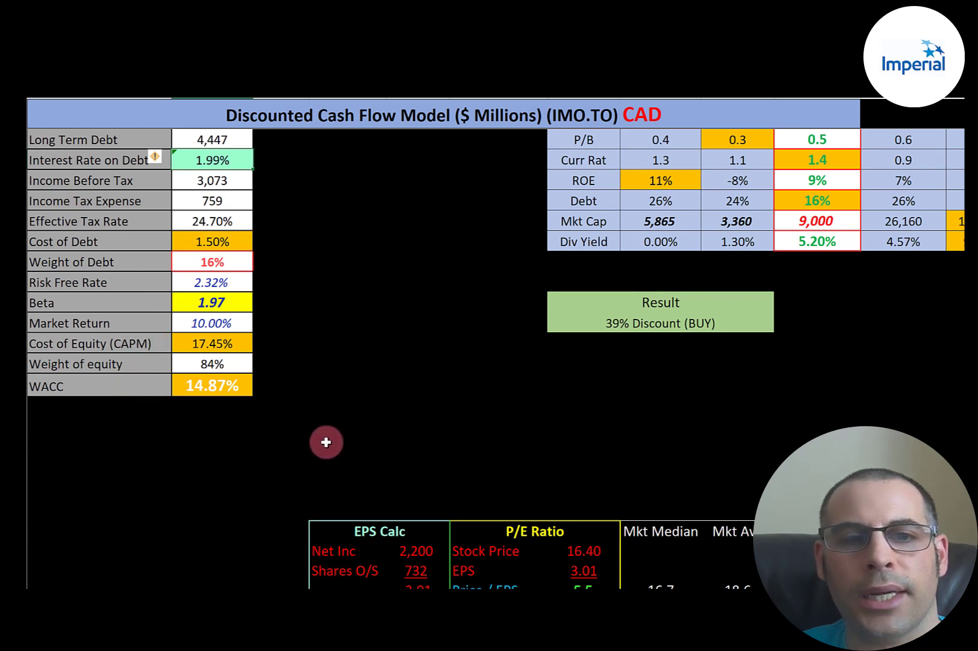
- Paste Imperial Oil's calculated stock price and trading rating into the model, and check its fair value on Simply Wall St
{"action": "scroll", "coordinate": [410, 340], "scroll_direction": "up", "scroll_amount": 10}
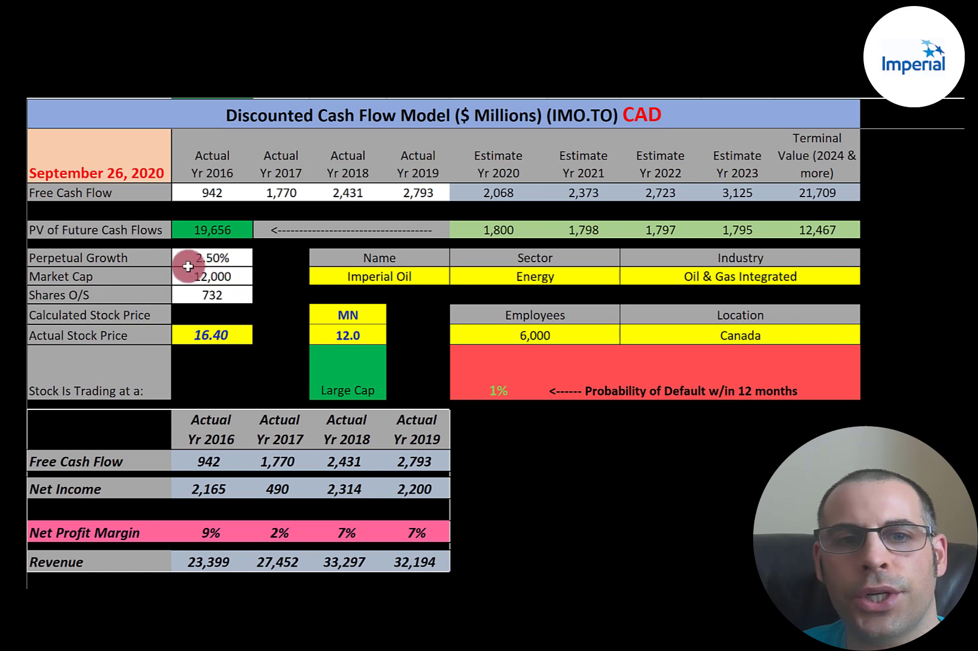
{"action": "key", "text": "ctrl+v"}
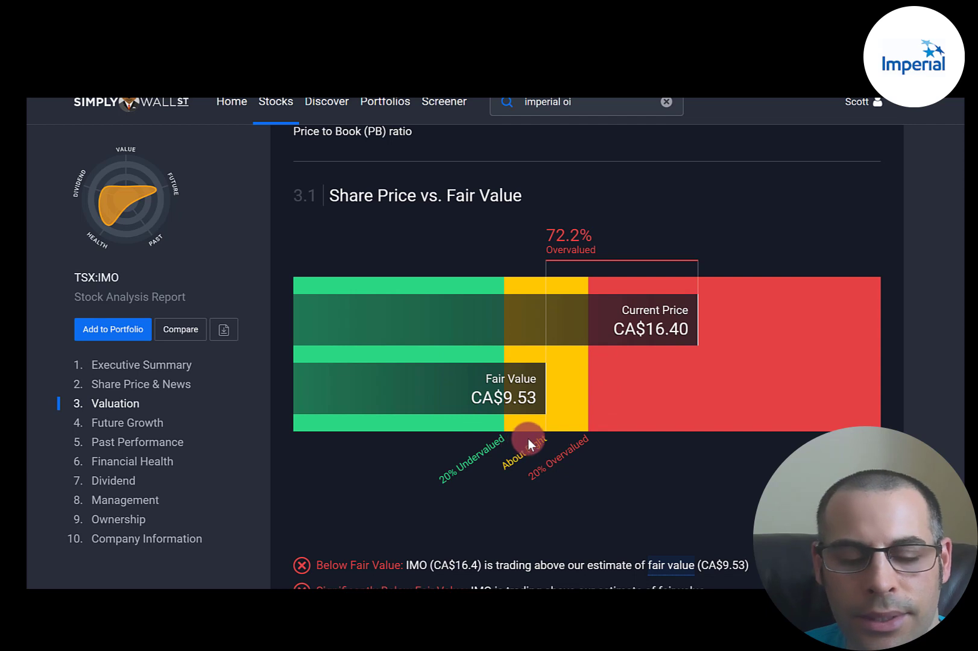
{"action": "key", "text": "alt+Tab"}
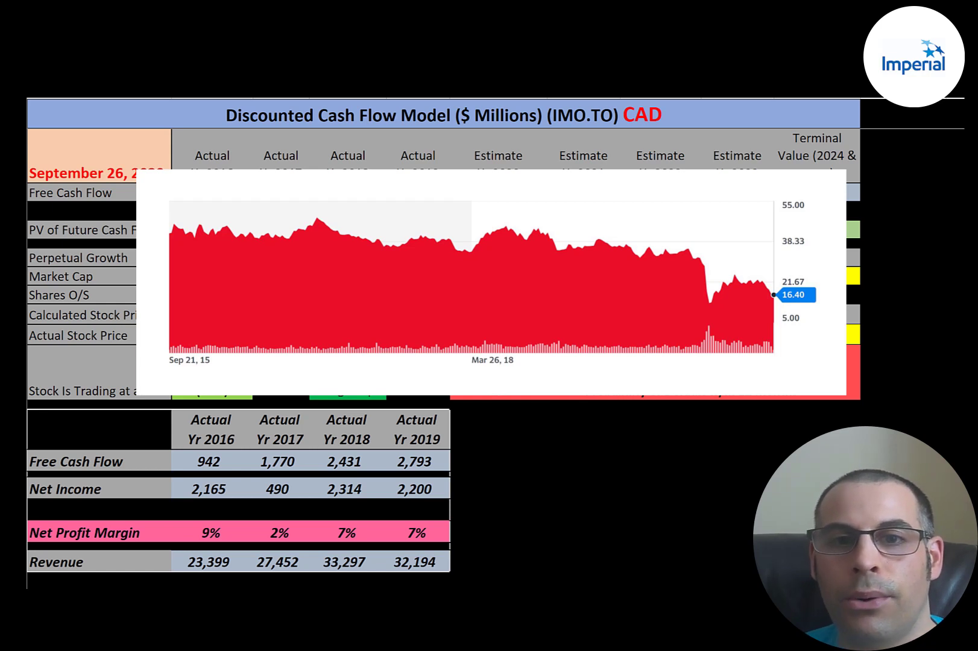
- Review Imperial Oil's valuation ratios against its peers in the comparison table
{"action": "scroll", "coordinate": [530, 326], "scroll_direction": "down", "scroll_amount": 11}
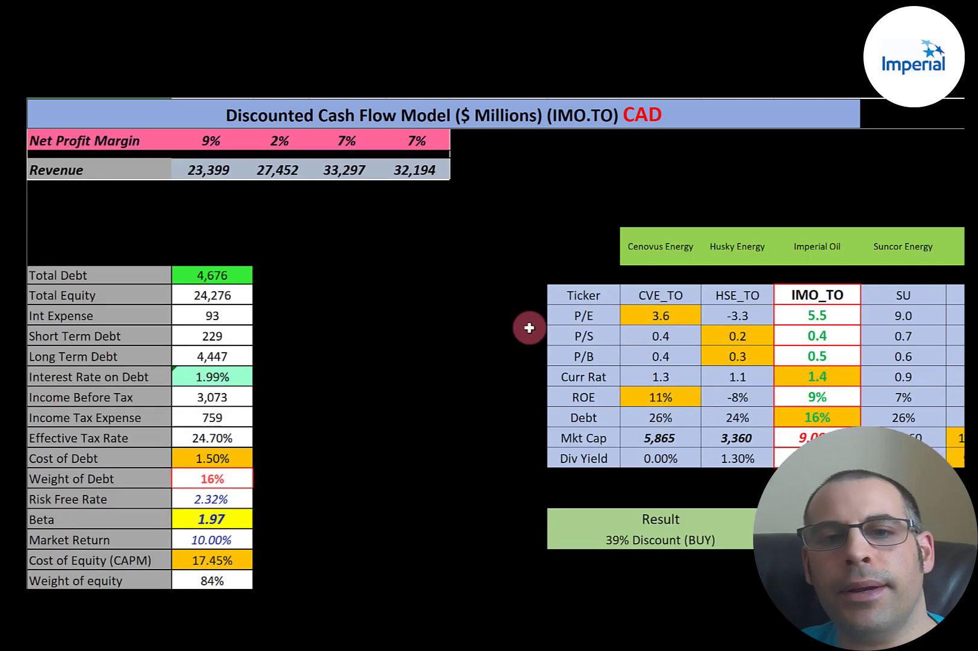